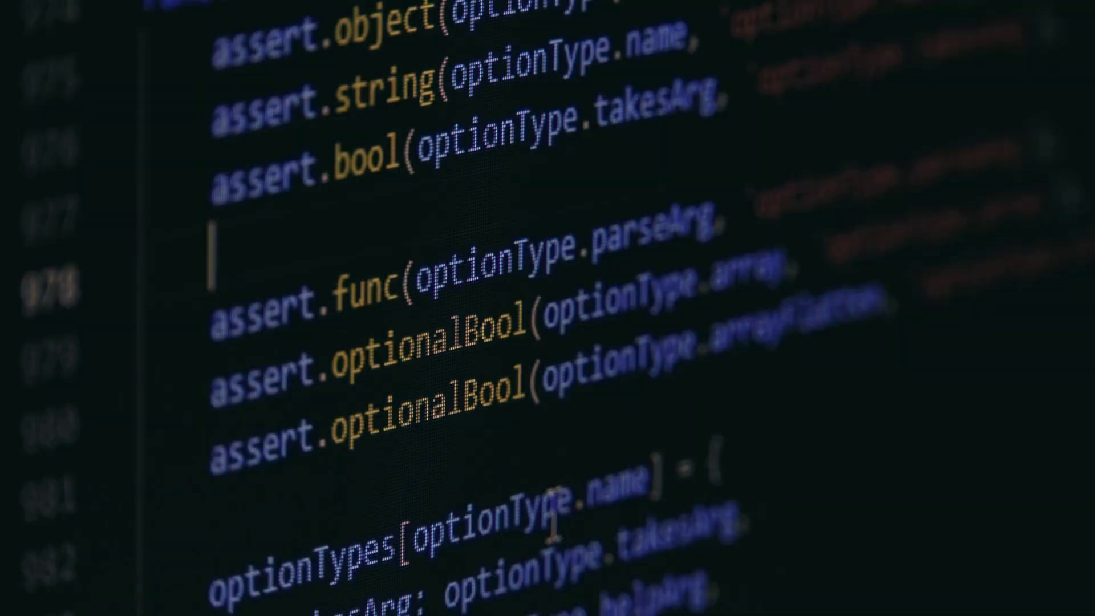
# - Add the code 'if(optiontype.takesArg){' with a new line containing 'assert.string'
pyautogui.write('if(optiont')
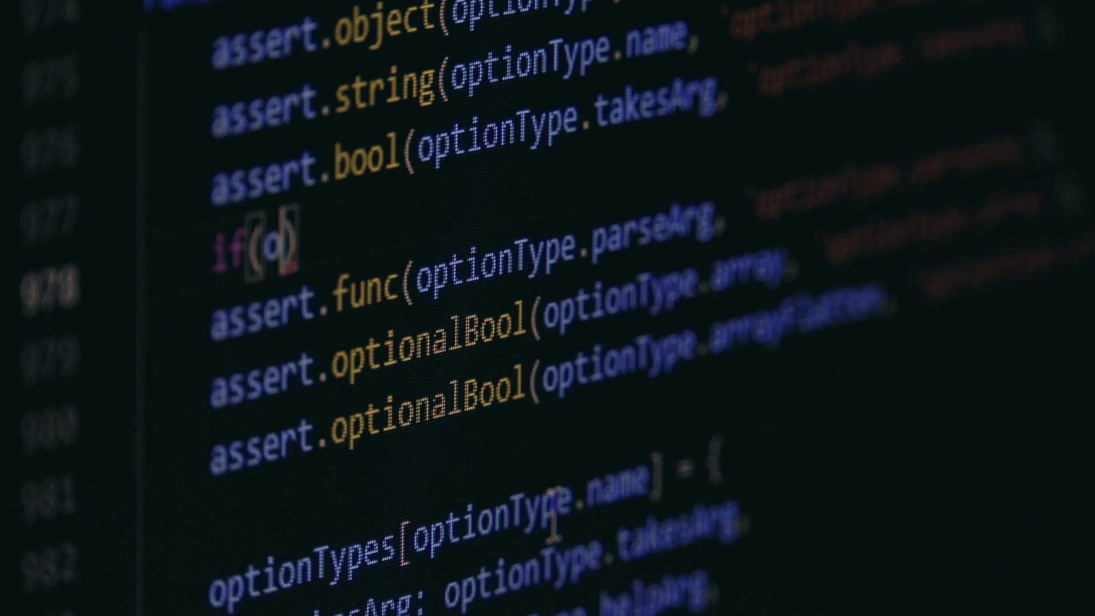
pyautogui.write('ype.takesArg')
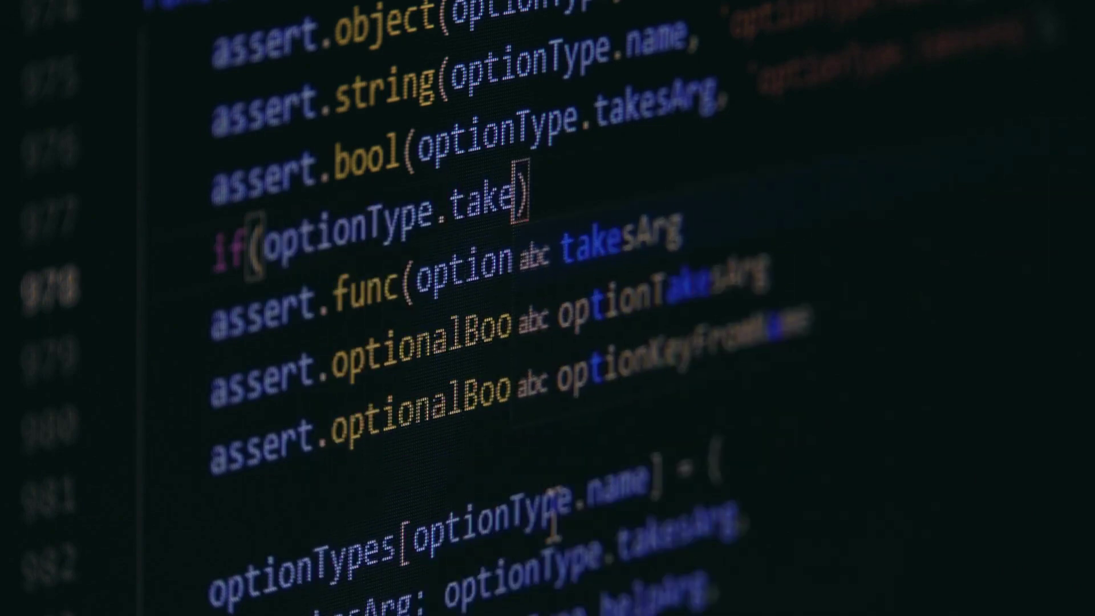
pyautogui.write('){')
pyautogui.press('Return')
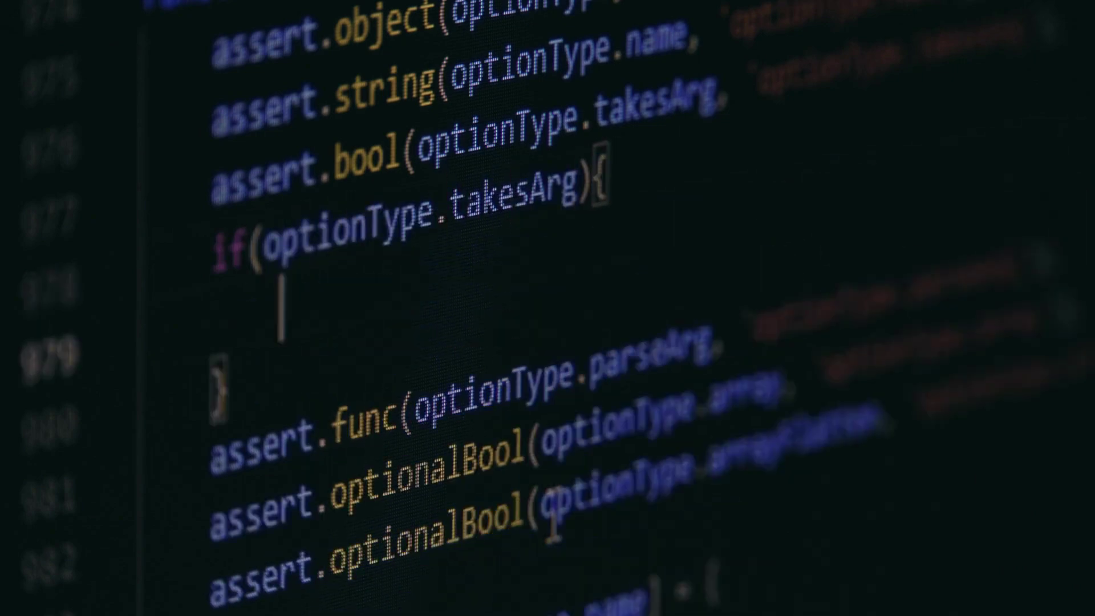
pyautogui.write('assert.string')
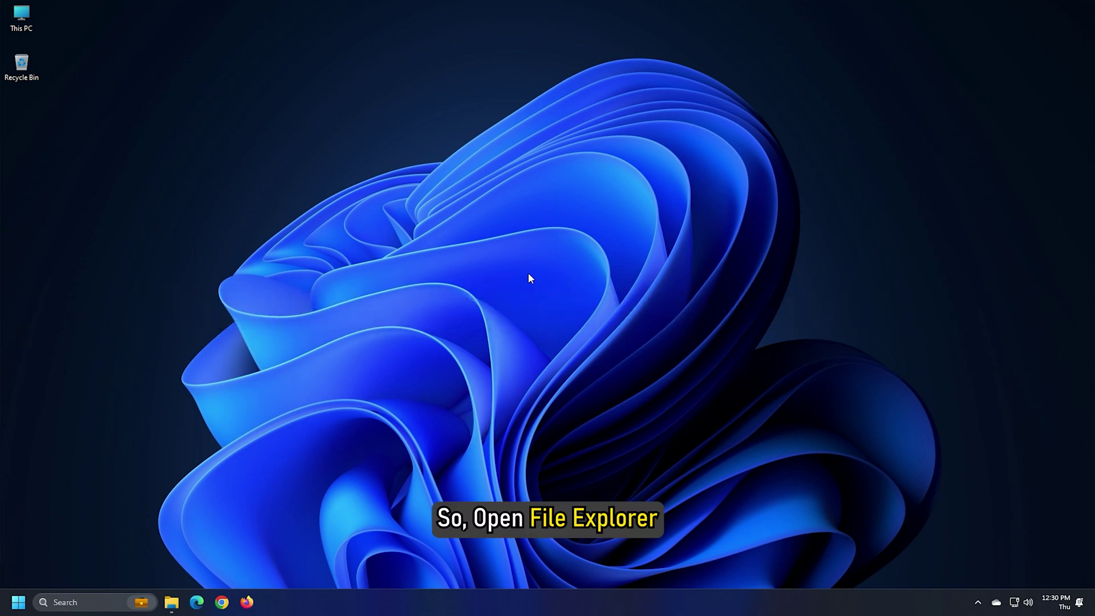
# - Browse File Explorer from Local Disk (C:) into the Windows\System32 folder
pyautogui.press('super+e')
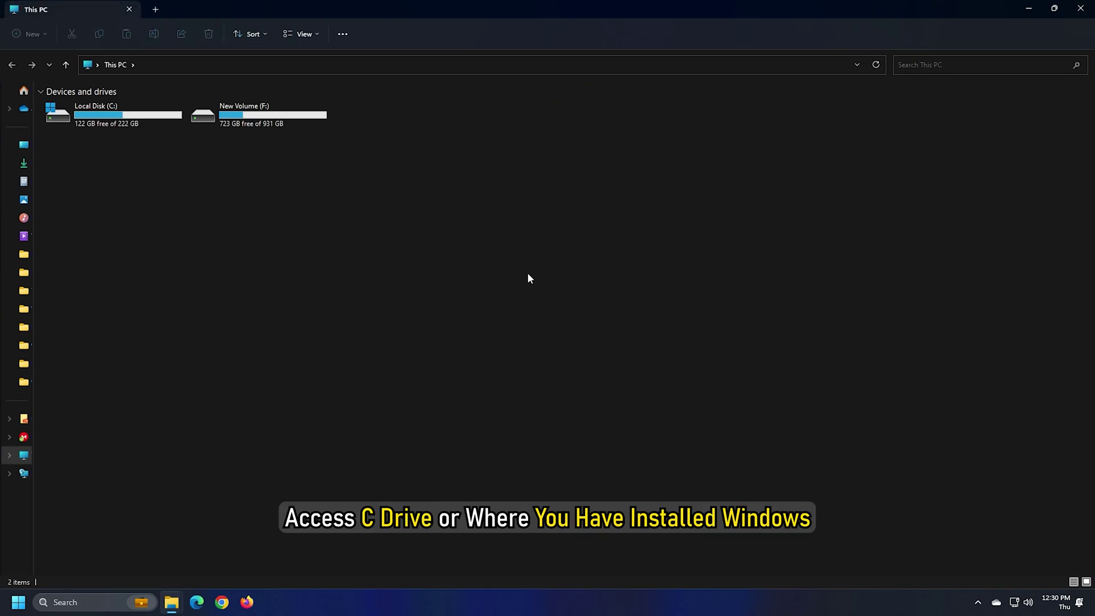
pyautogui.doubleClick(136, 113)
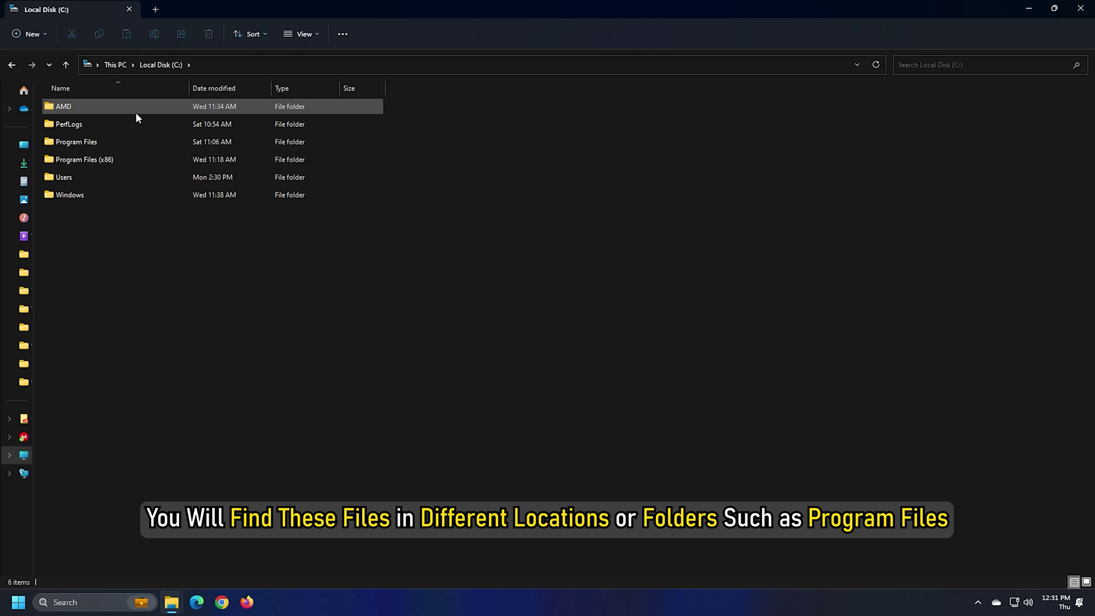
pyautogui.click(132, 140)
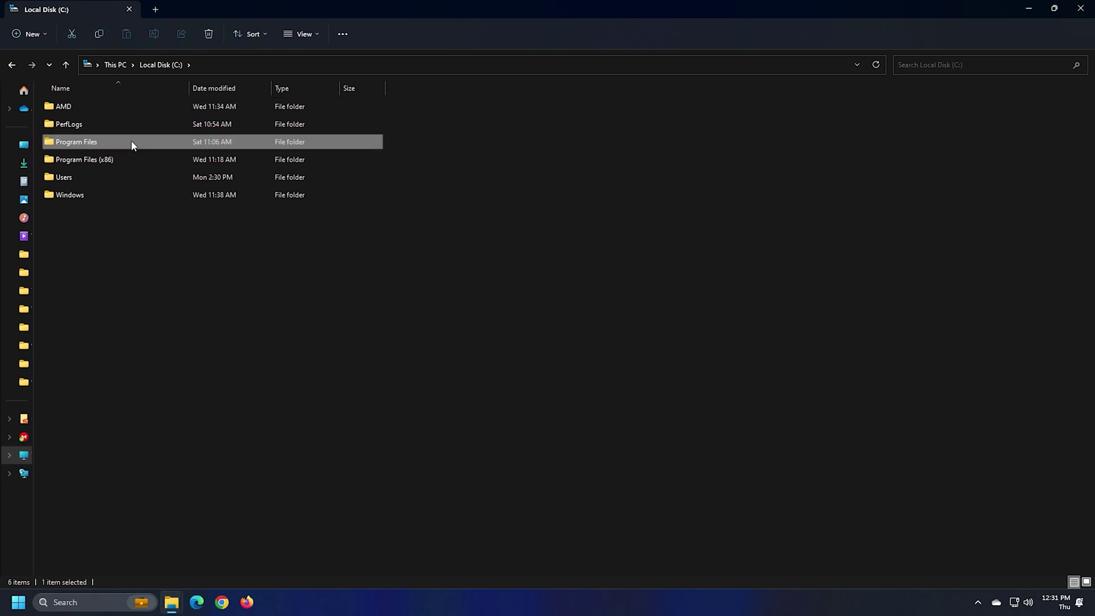
pyautogui.doubleClick(121, 196)
pyautogui.scroll(-15, 118, 196)
pyautogui.click(118, 214)
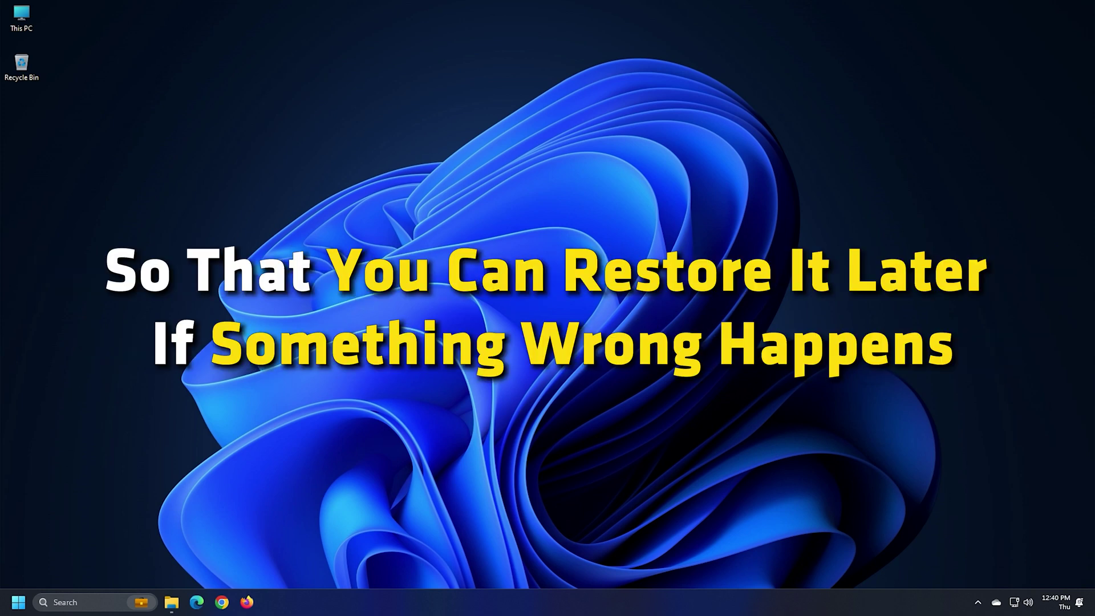
pyautogui.press('Down')
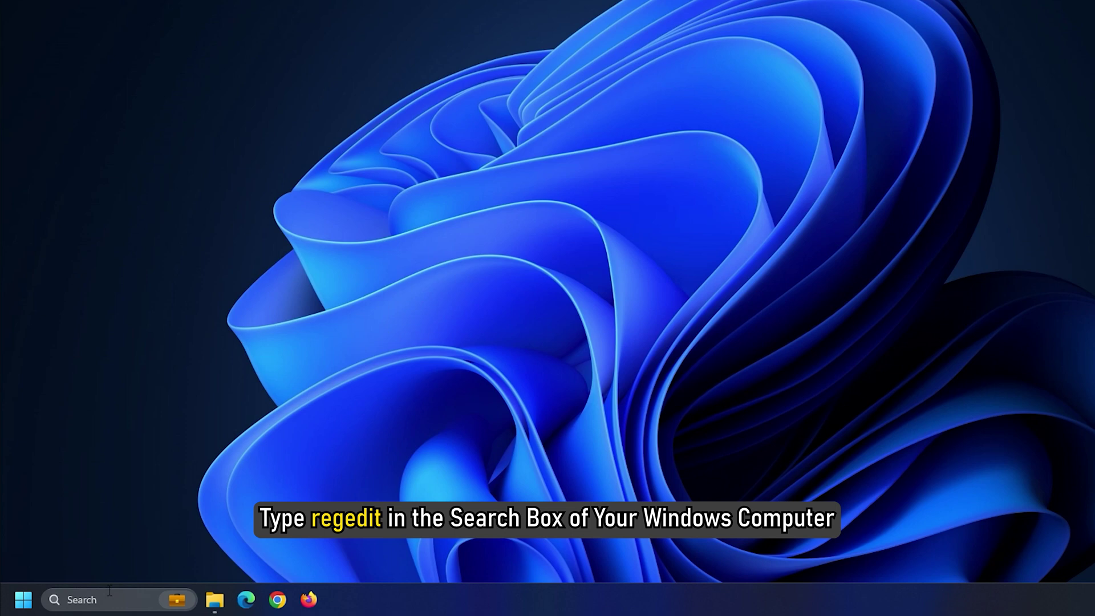
# - Launch regedit from search and jump to HKCU\Software\Microsoft\Windows\CurrentVersion\Run via the address bar
pyautogui.click(110, 591)
pyautogui.write('regedit')
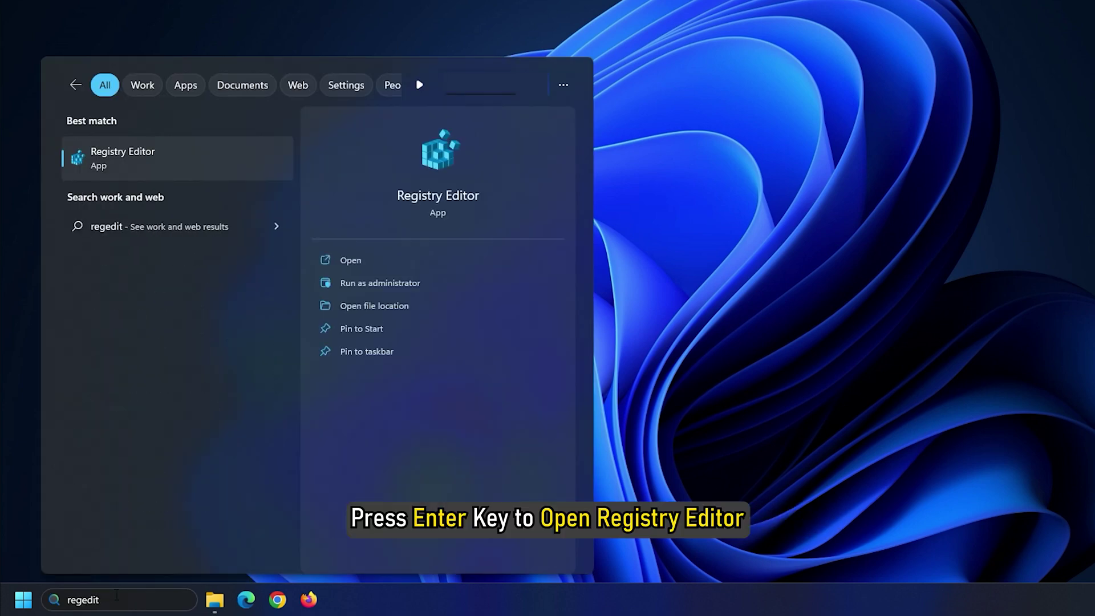
pyautogui.press('Return')
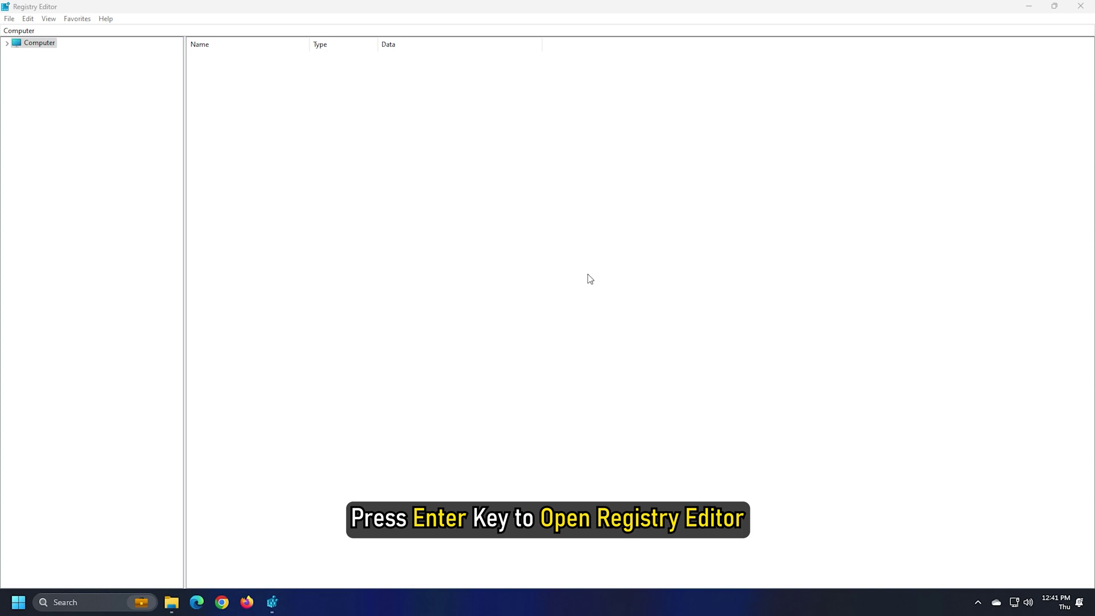
pyautogui.click(368, 35)
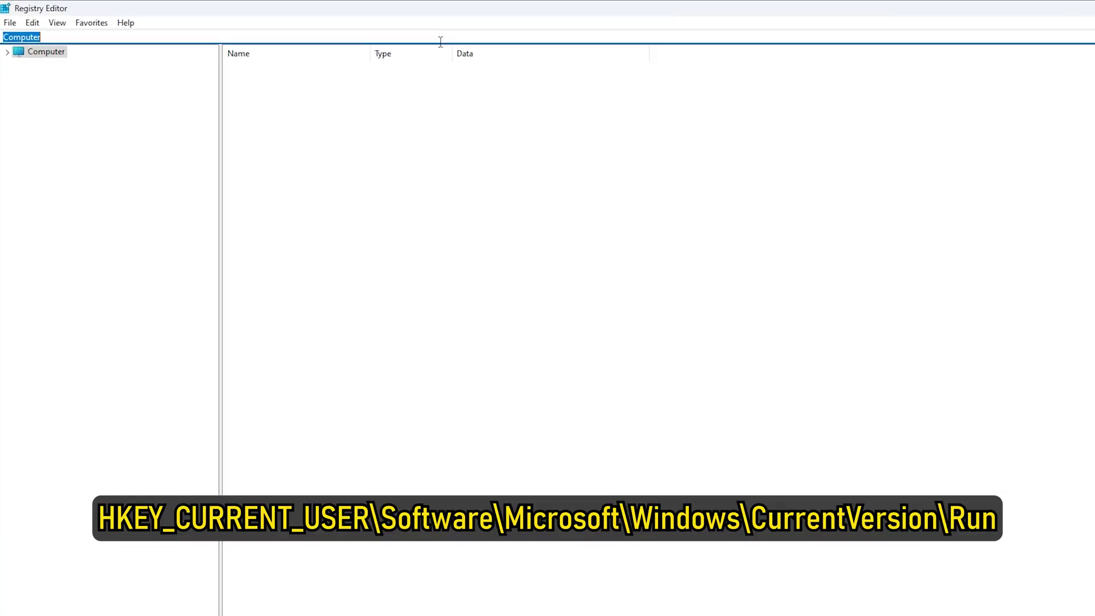
pyautogui.write('HKEY_CURRENT_USER\\Software\\Microsoft\\Windows\\CurrentVersion\\Run')
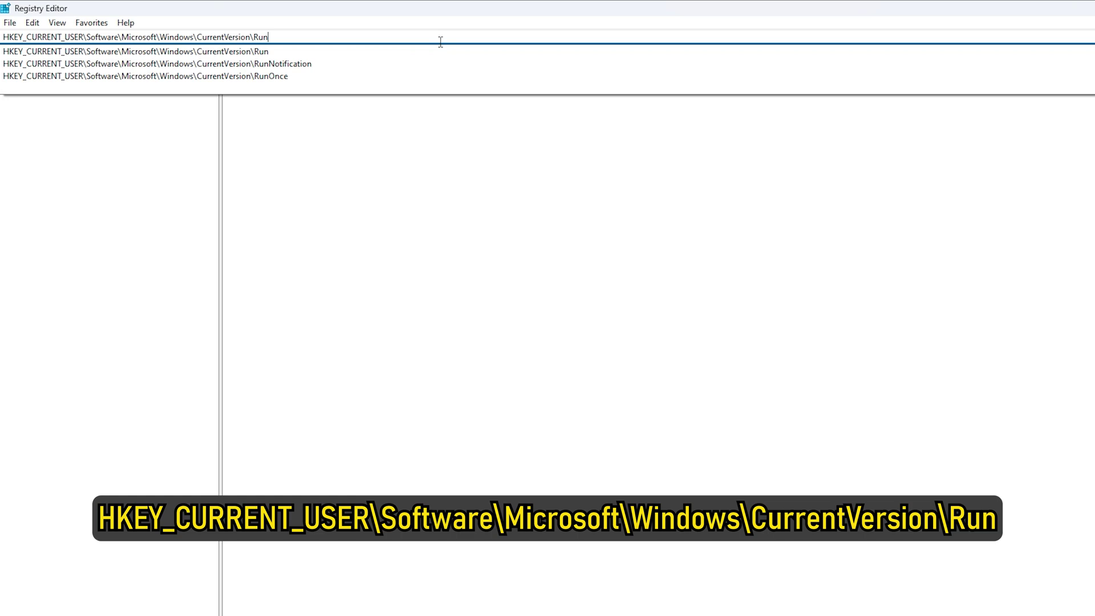
pyautogui.press('Return')
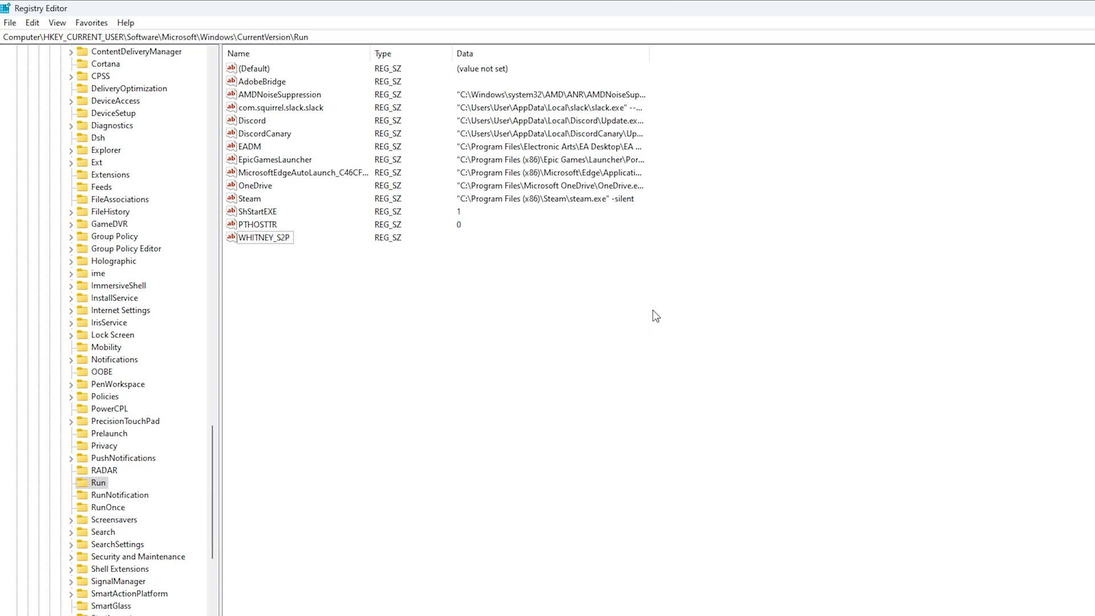
# - Select and delete the ShStartEXE, PTHOSTTR and WHITNEY_S2P values, confirming with Yes
pyautogui.moveTo(426, 287); pyautogui.dragTo(242, 207)
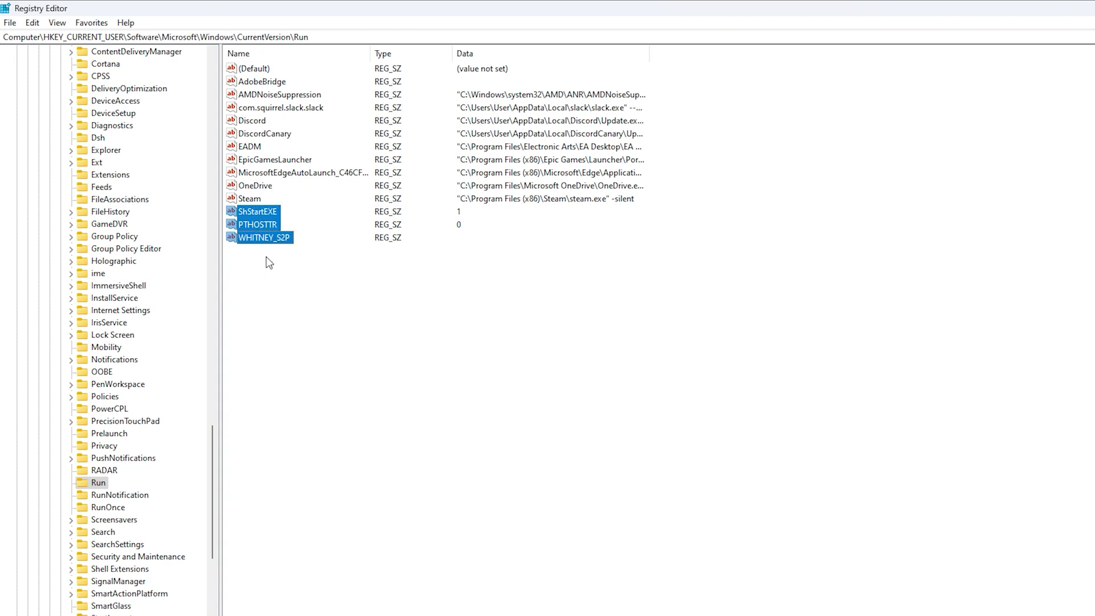
pyautogui.rightClick(256, 214)
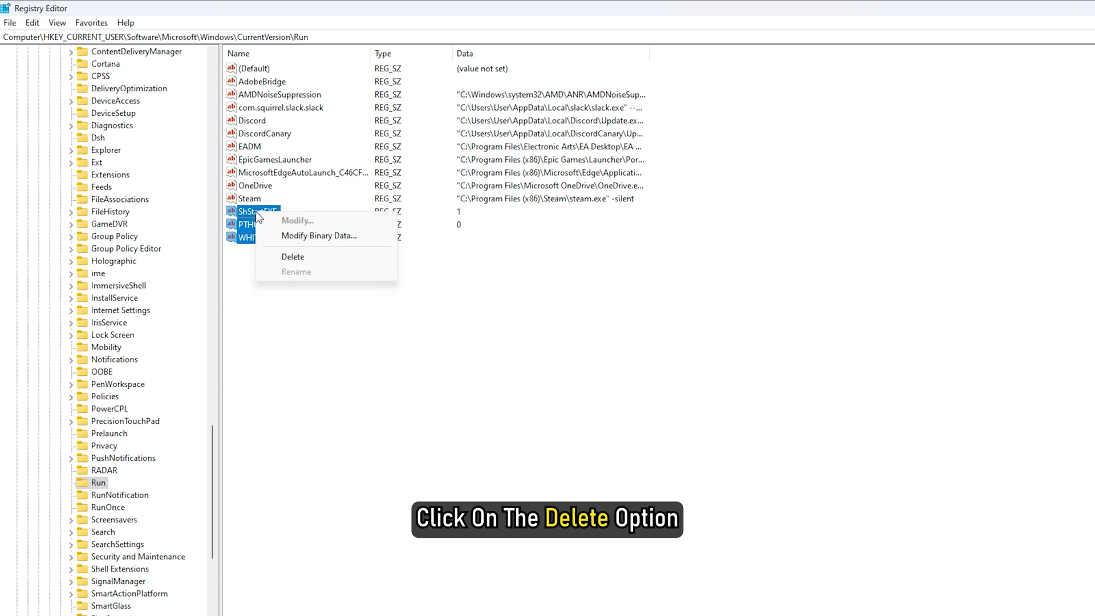
pyautogui.click(310, 256)
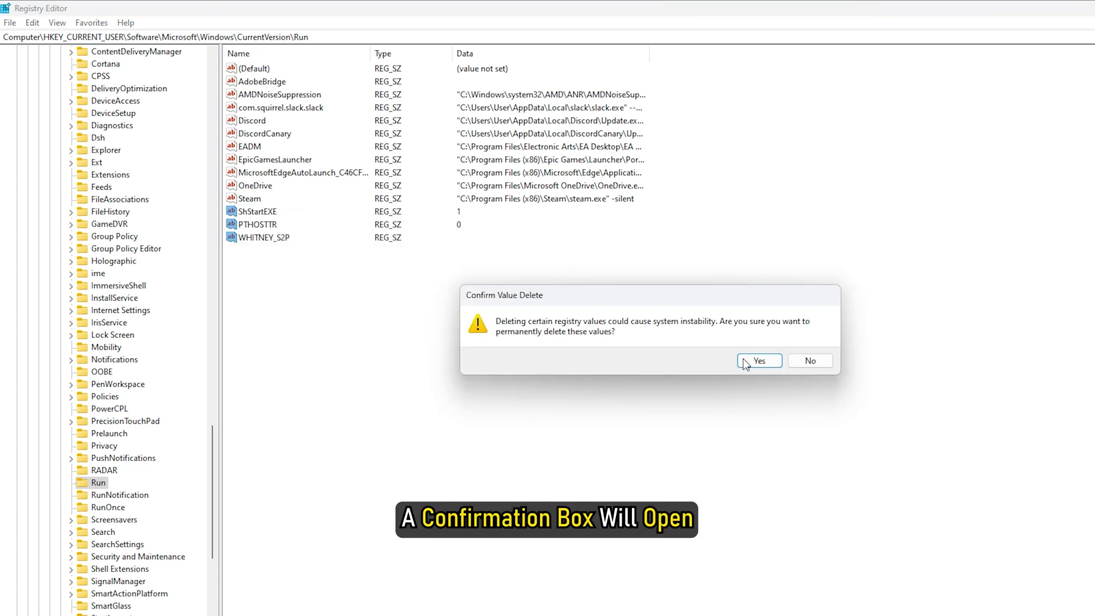
pyautogui.click(765, 365)
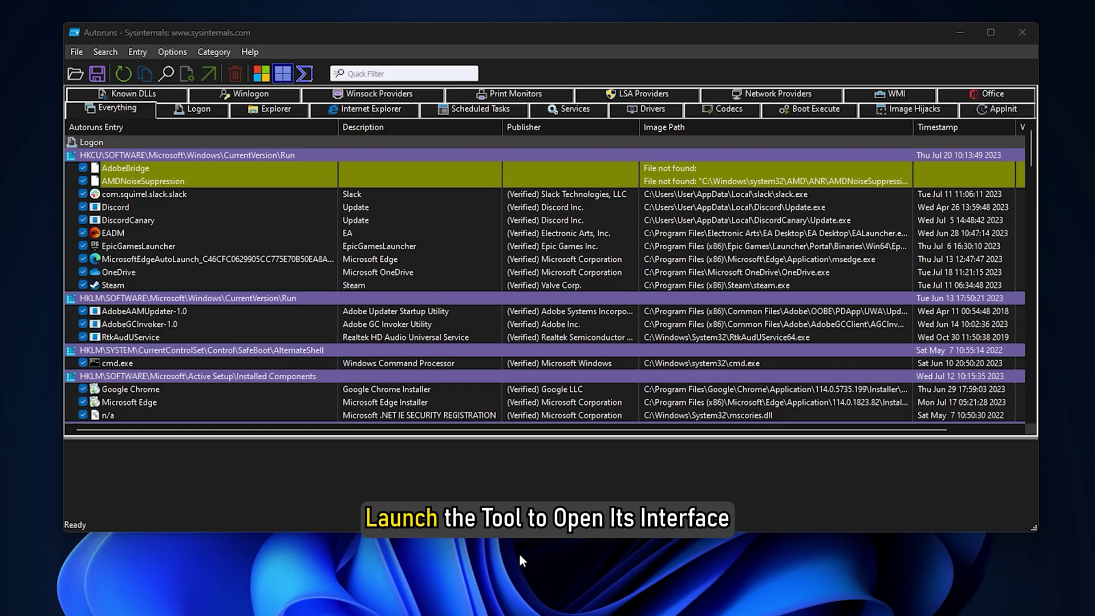
# - Show the Logon entries and scroll the list checking Image Paths for AutoIt or Chrome
pyautogui.click(208, 112)
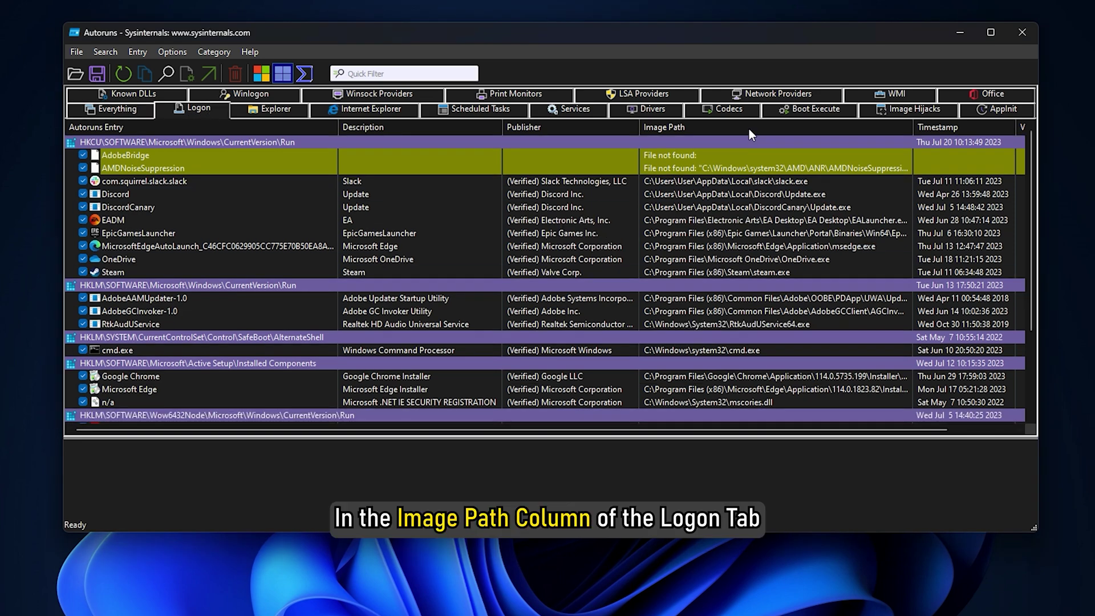
pyautogui.scroll(-1, 749, 133)
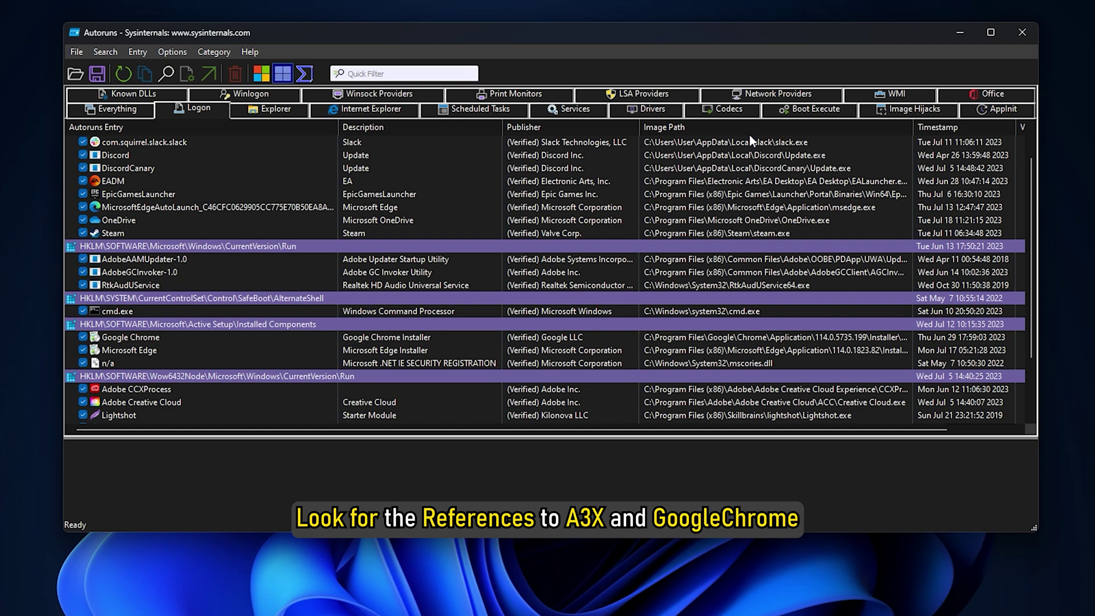
pyautogui.scroll(-2, 750, 175)
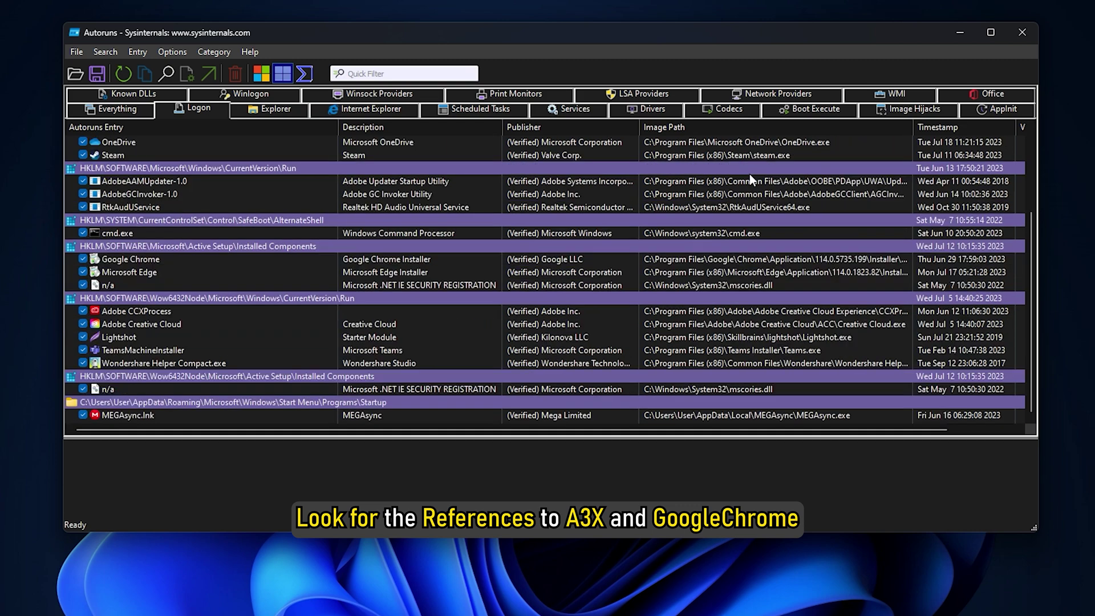
pyautogui.scroll(3, 749, 176)
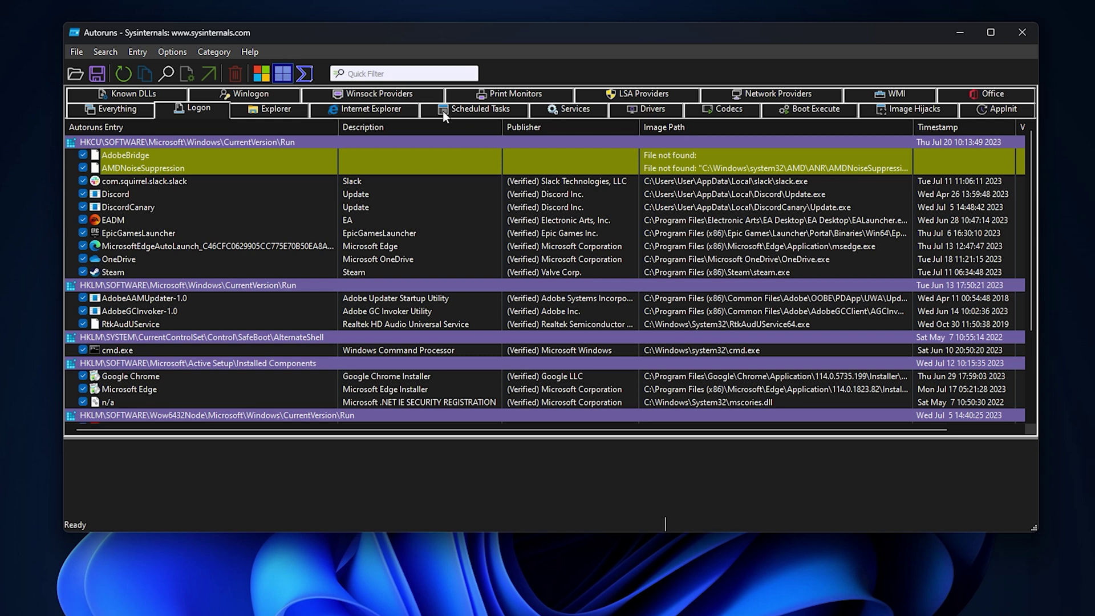
# - Filter the Everything list by 'chrome' and uncheck the Google Chrome installer entry
pyautogui.click(121, 110)
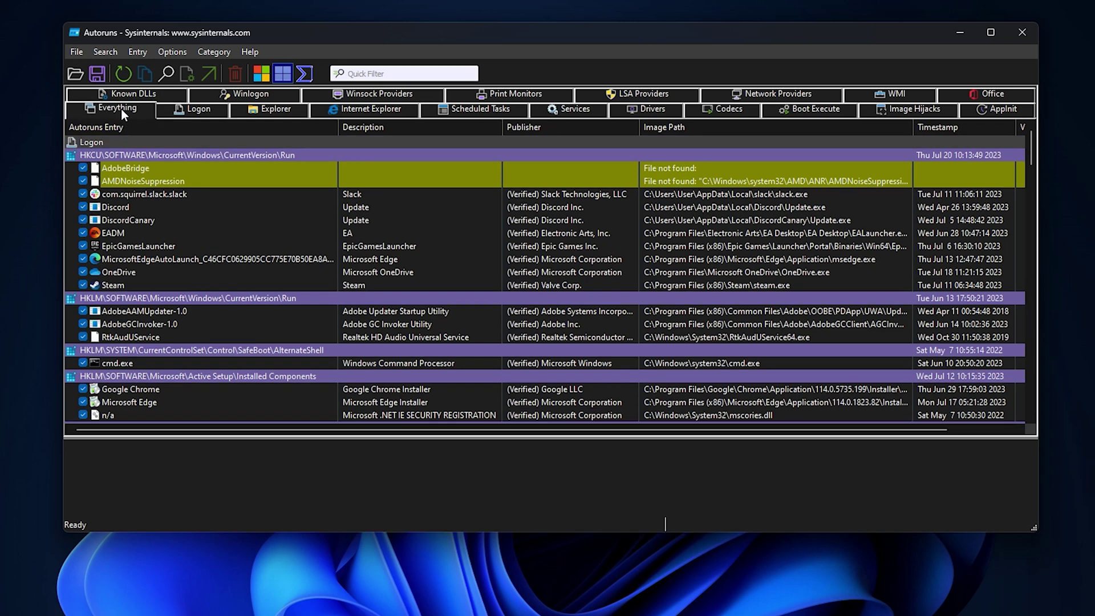
pyautogui.click(370, 73)
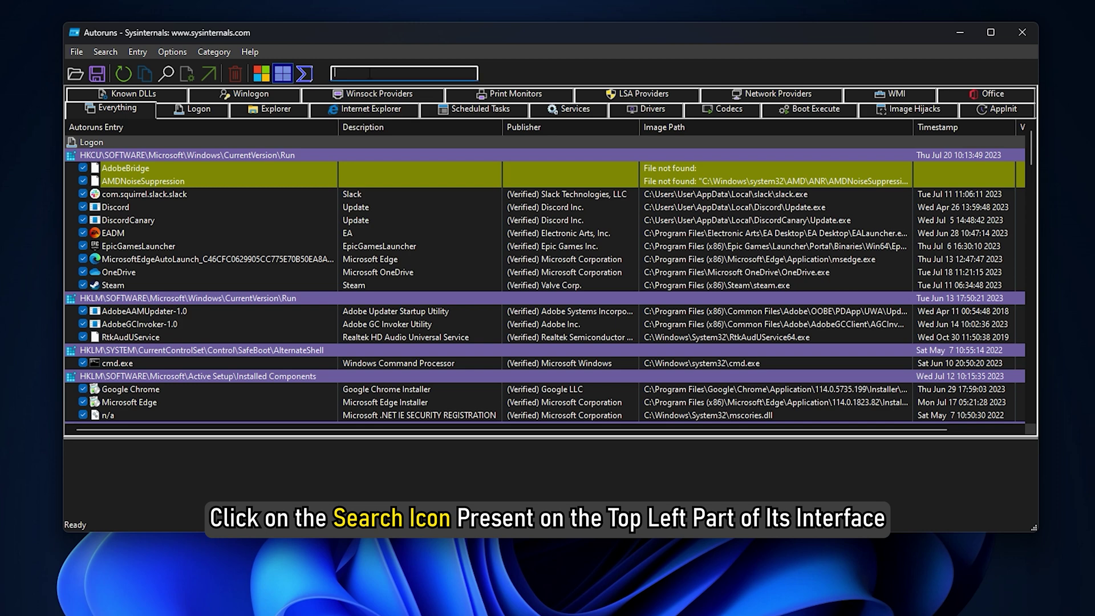
pyautogui.write('chrome')
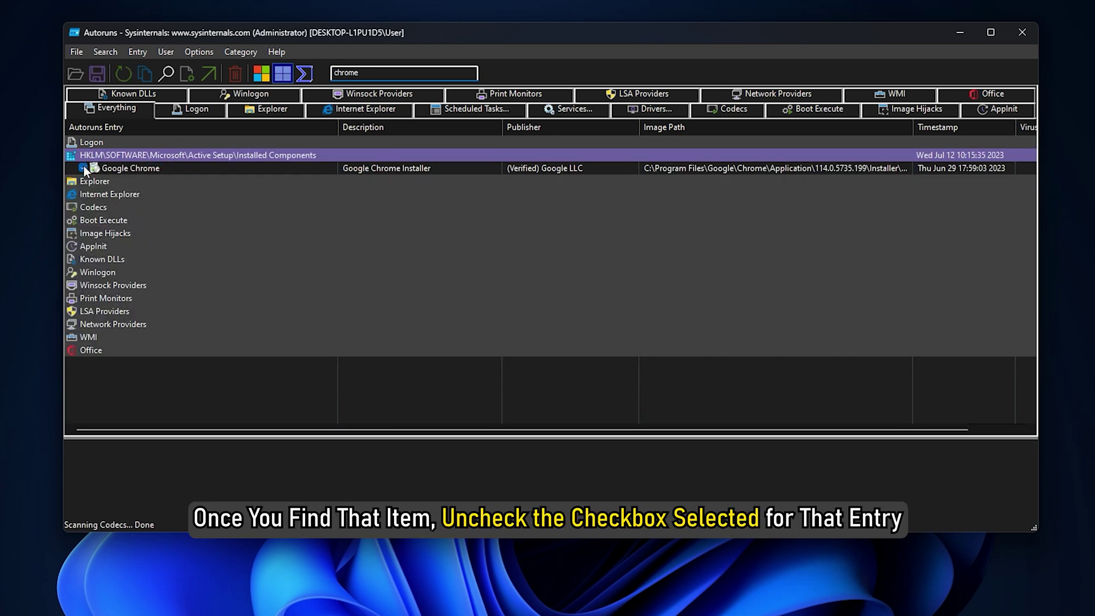
pyautogui.click(84, 168)
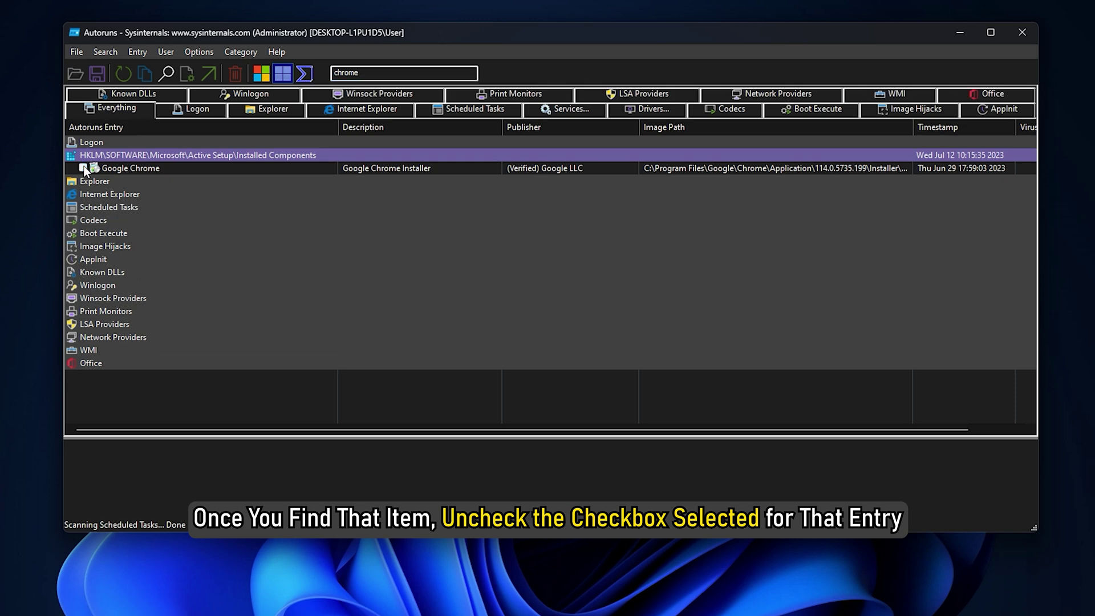